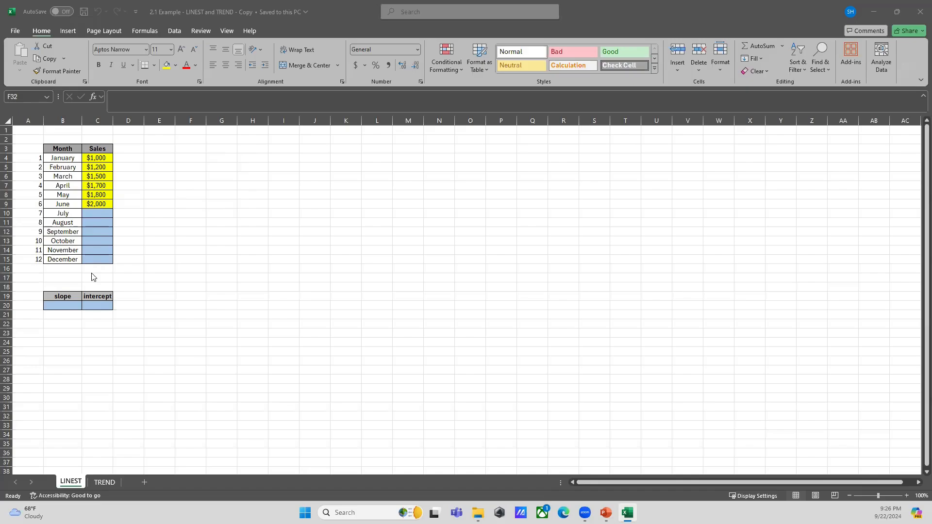
Enter =LINEST(C4:C9,A4:A9) in the slope cell to return the slope and intercept of the January–June sales
left_click(63, 305)
left_click(63, 306)
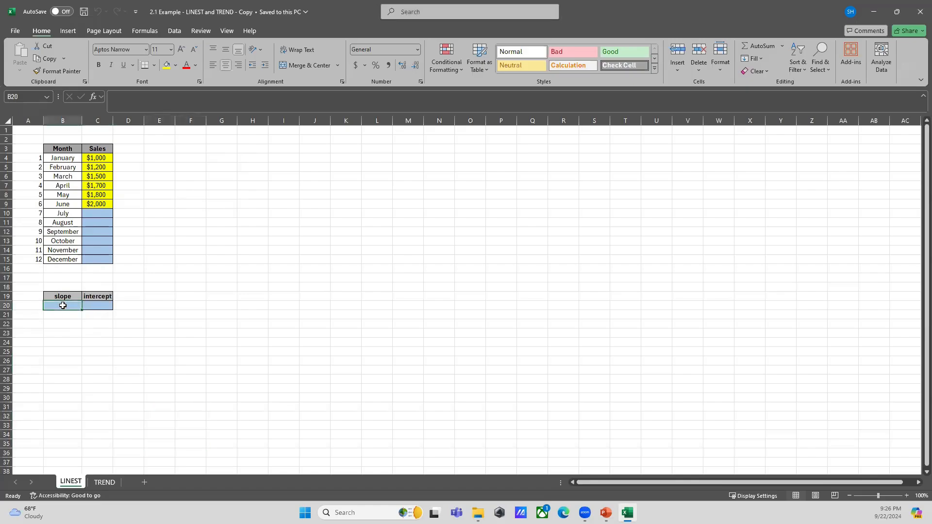
type("=")
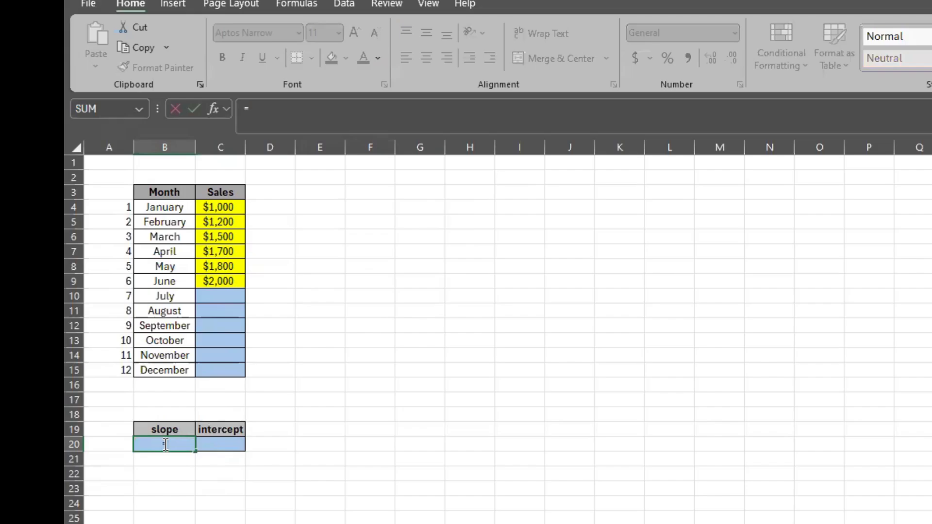
type("linest(")
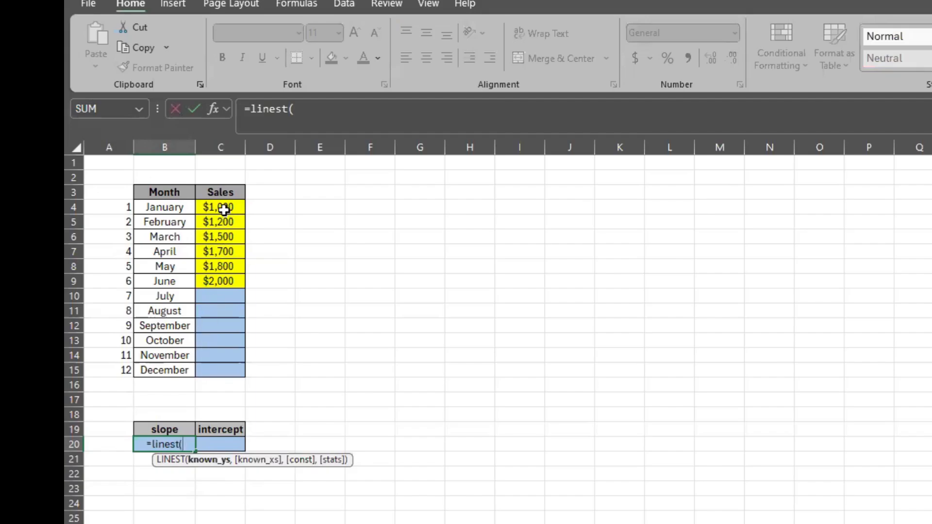
left_click_drag(223, 209, 224, 278)
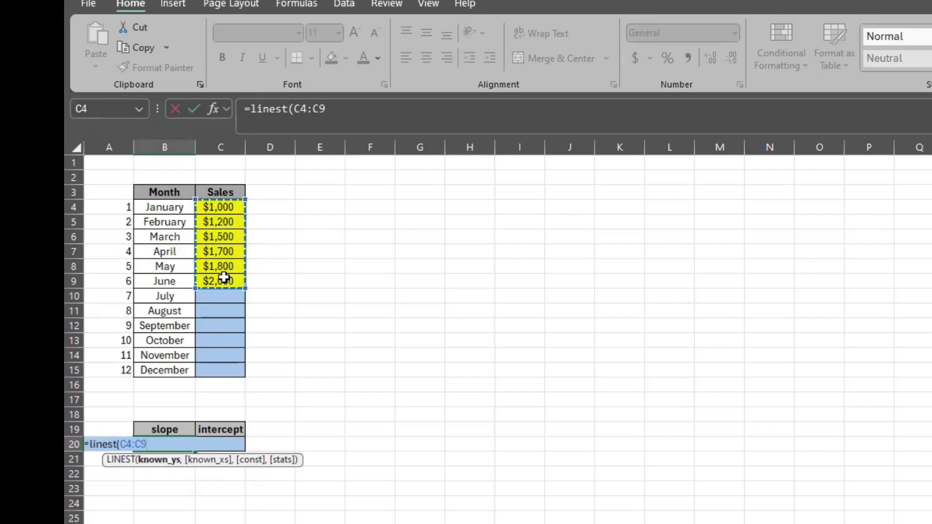
type(",")
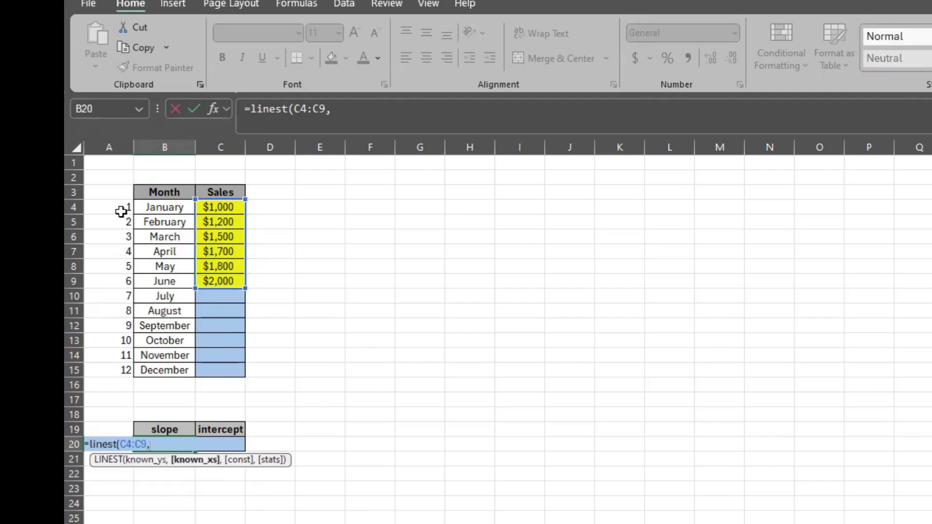
left_click_drag(121, 211, 128, 277)
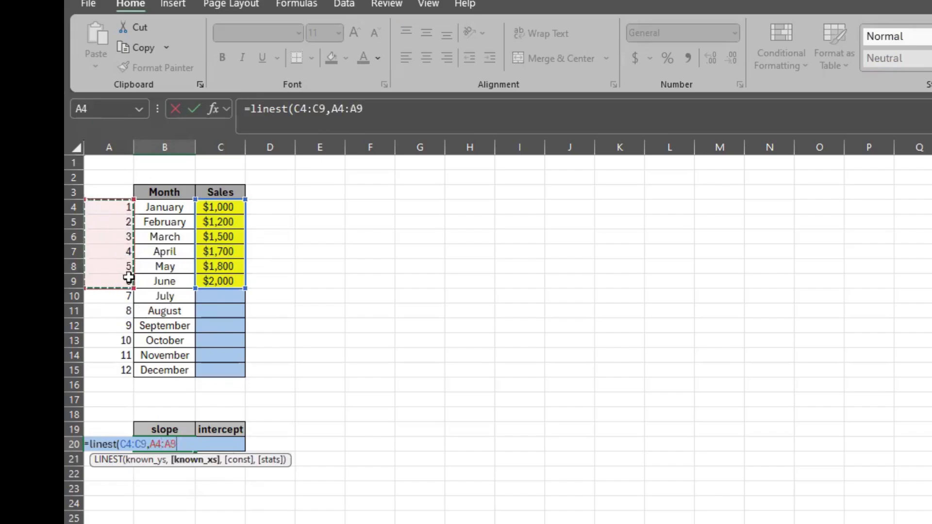
type(")")
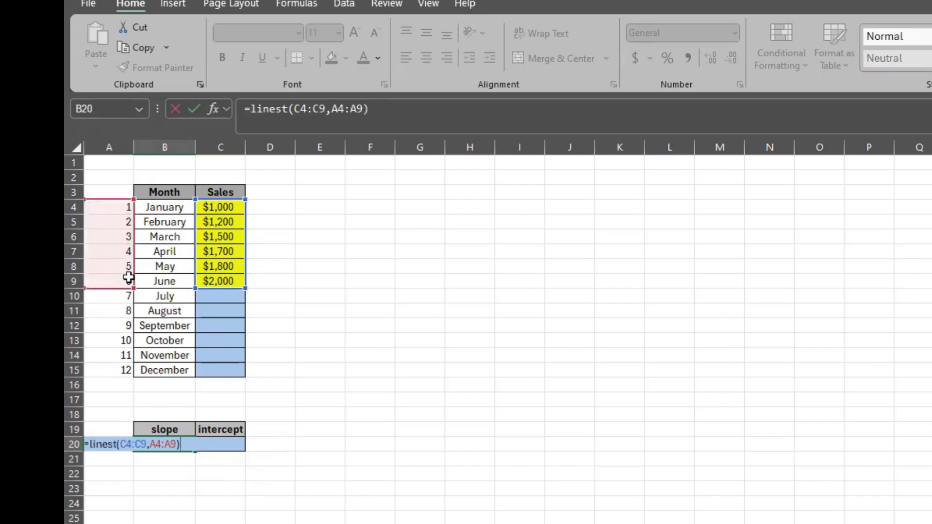
left_click(311, 106)
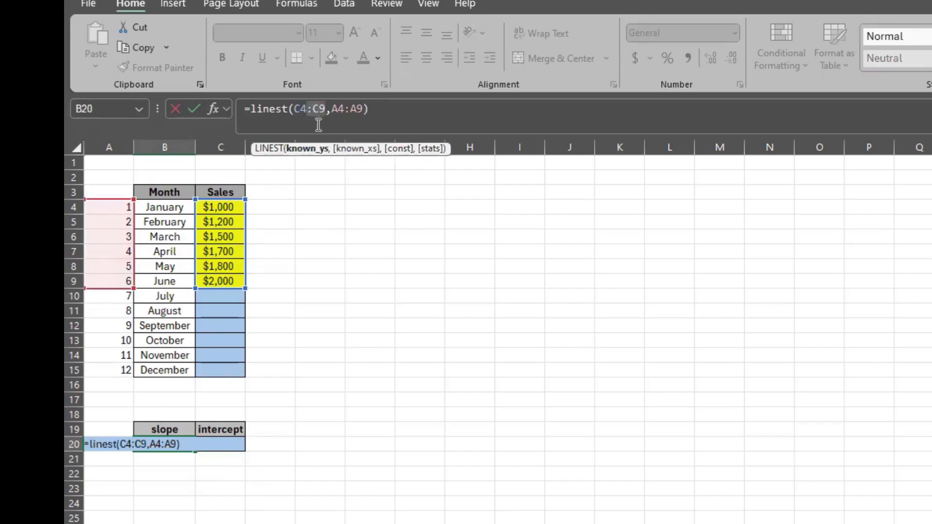
key("Return")
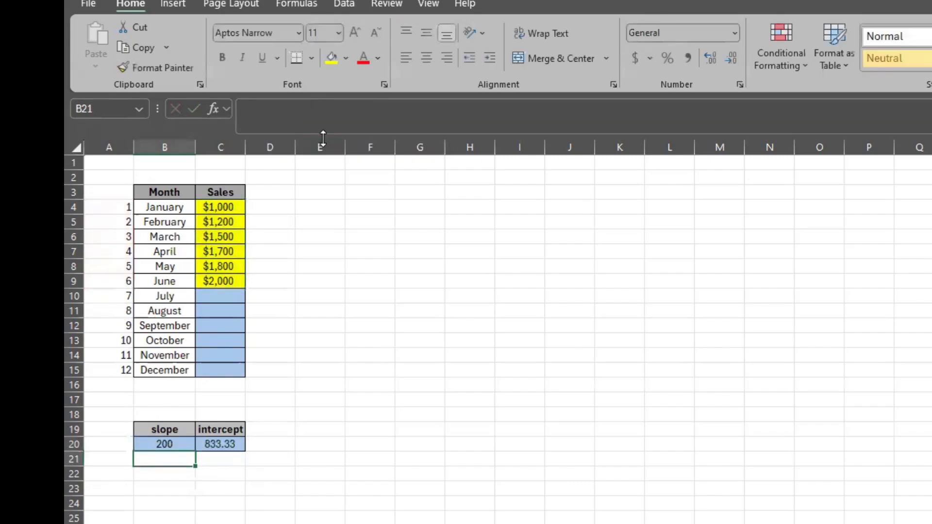
Inspect the formulas in the slope and intercept cells
left_click(183, 445)
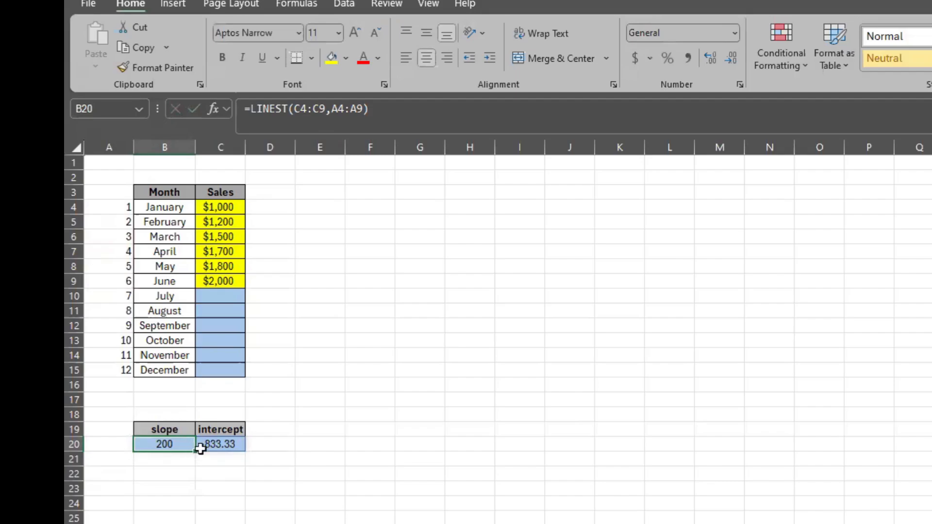
left_click(218, 444)
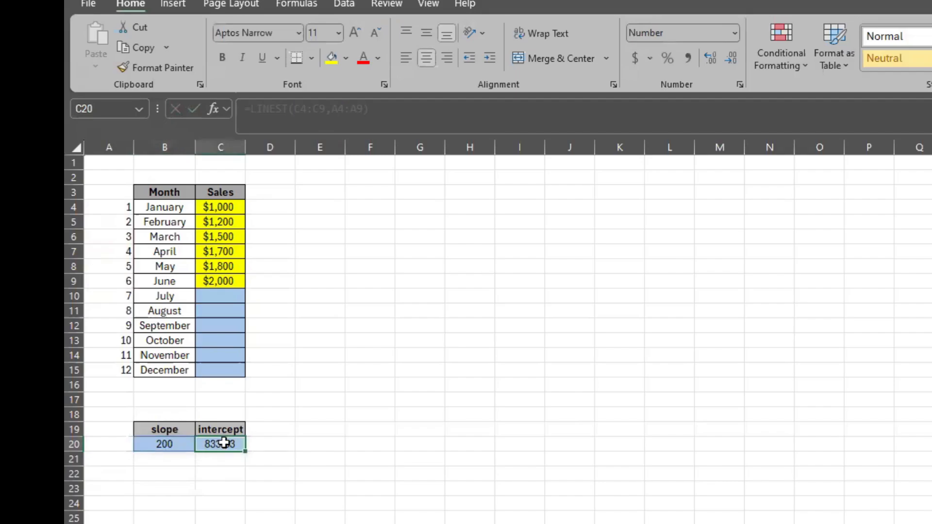
left_click(175, 444)
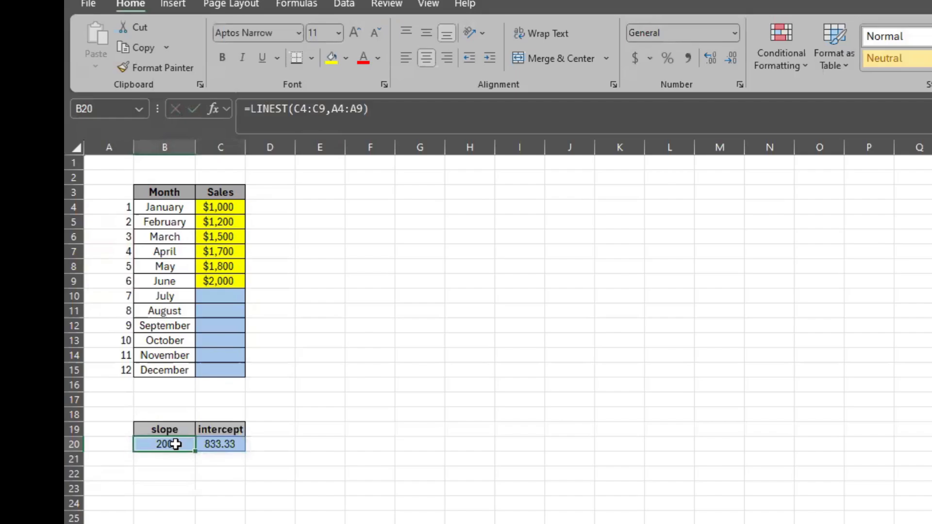
left_click(223, 446)
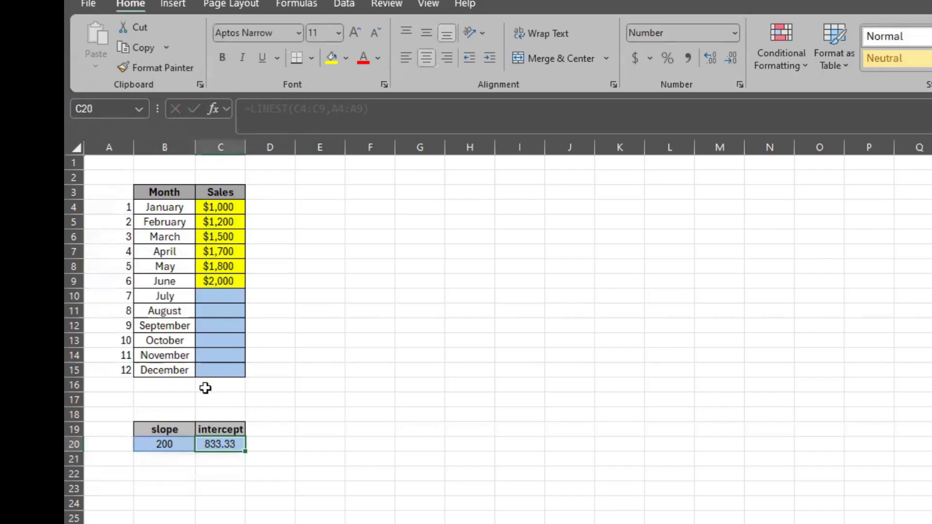
Enter the forecast formula =$B$20*A10+$C$20 in July's sales cell
left_click(214, 296)
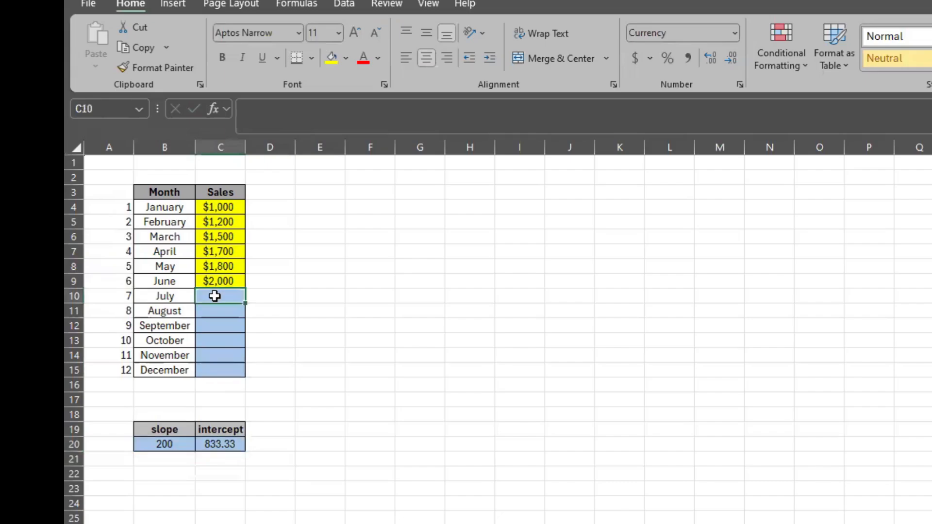
type("=")
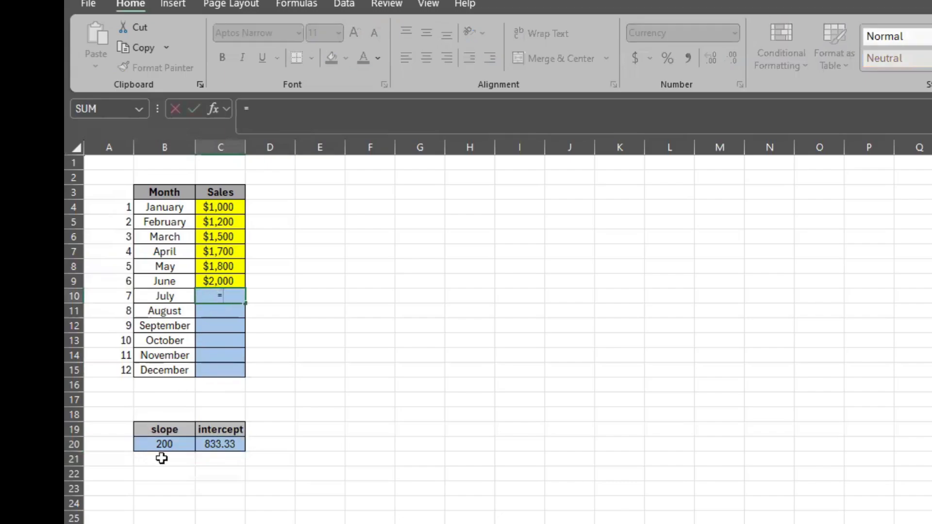
left_click(159, 445)
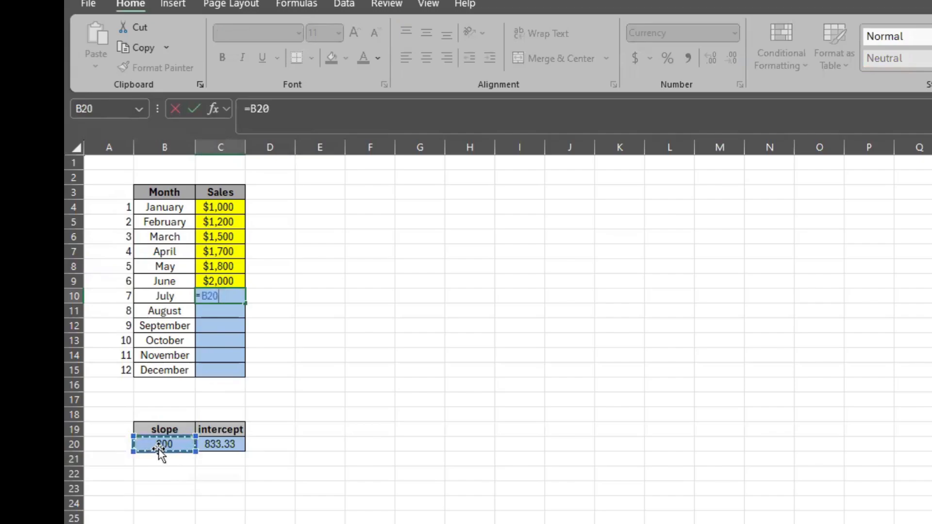
key("F4")
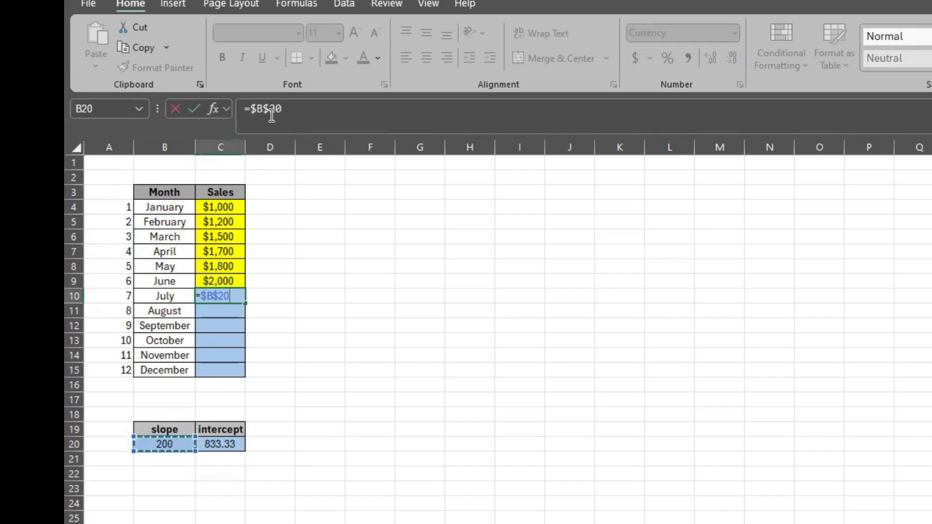
left_click(286, 113)
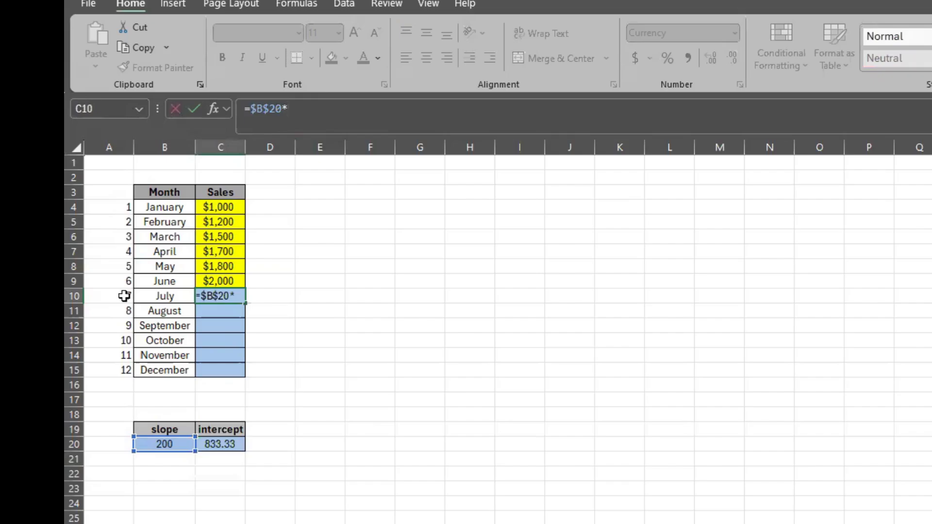
left_click(124, 296)
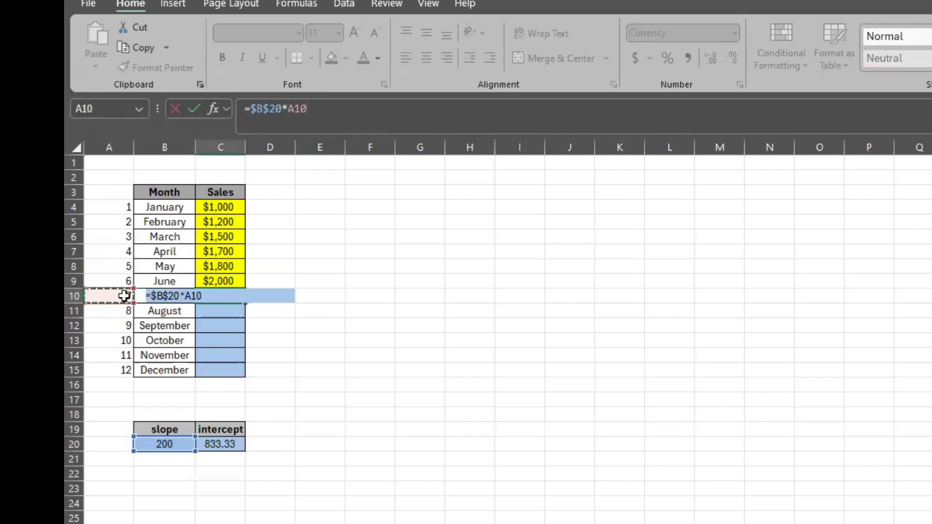
type("+")
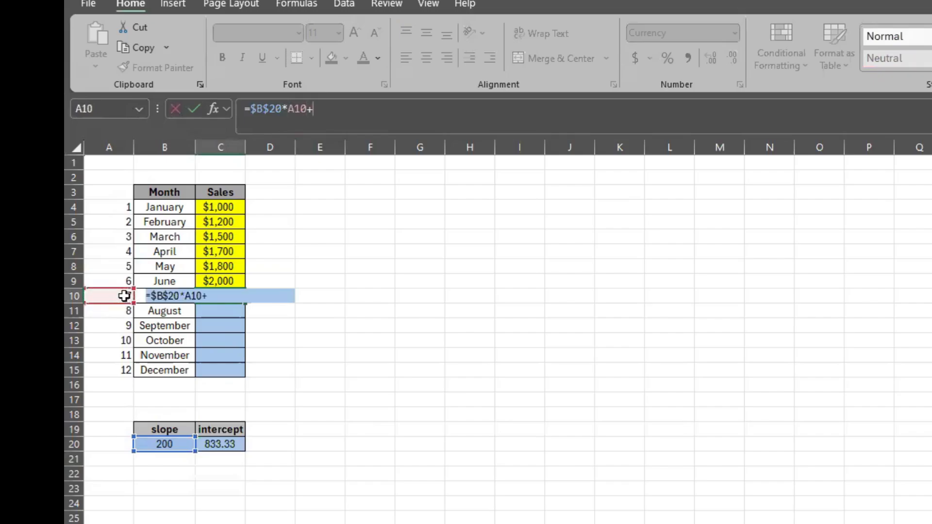
left_click(218, 444)
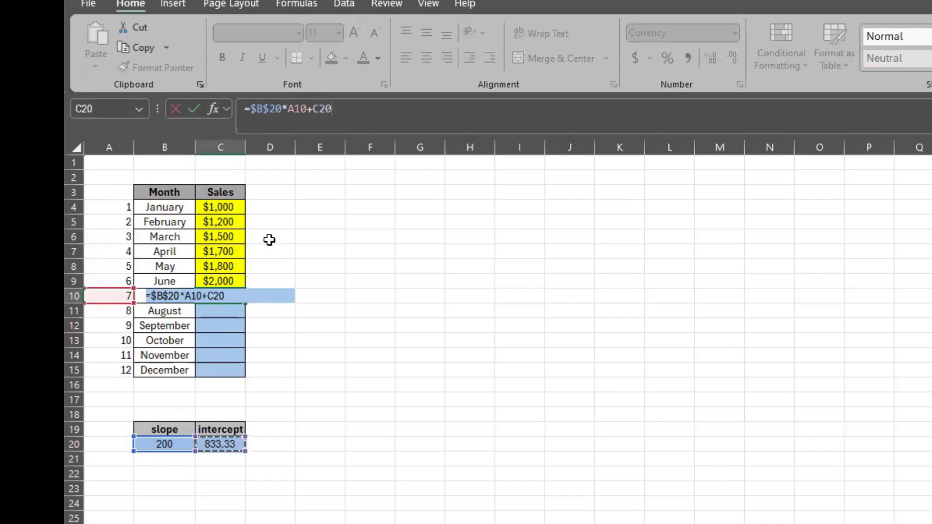
key("F4")
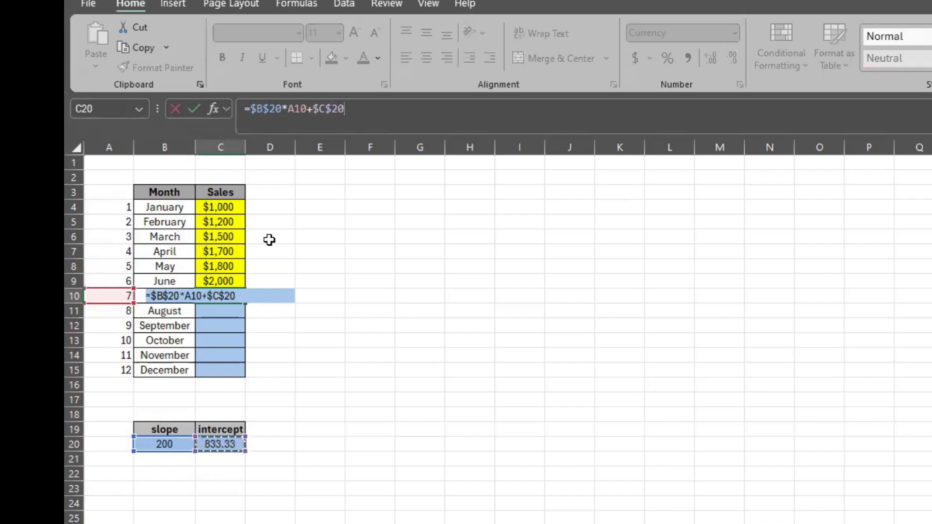
key("ctrl+Return")
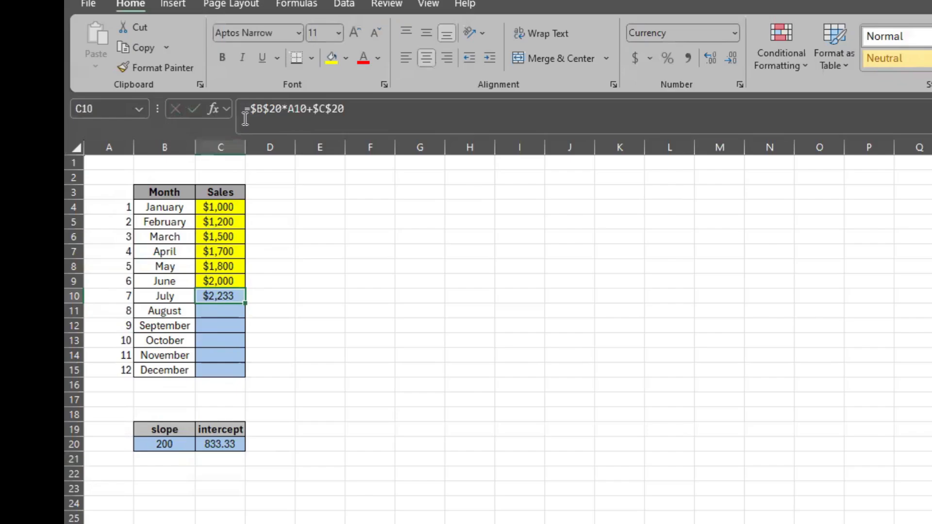
Fill the July forecast formula down through December and pick an autofill option
double_click(244, 304)
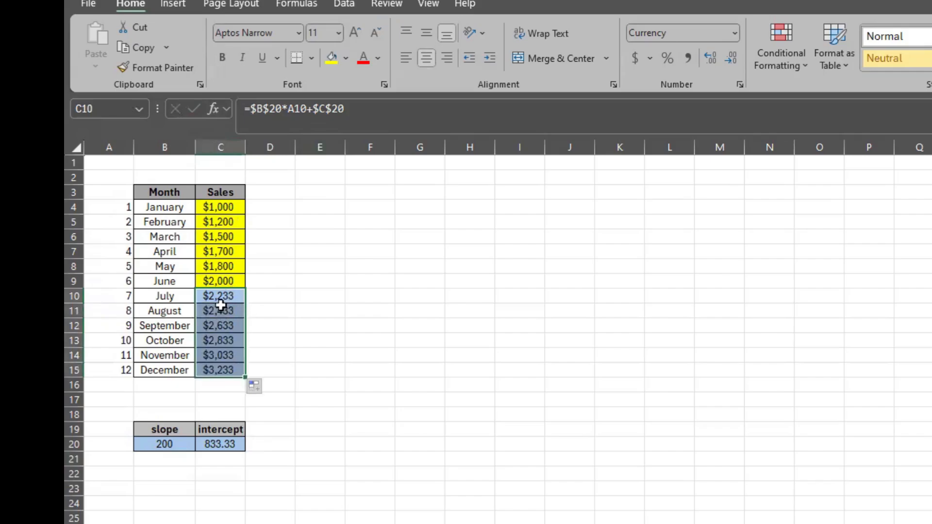
left_click(272, 380)
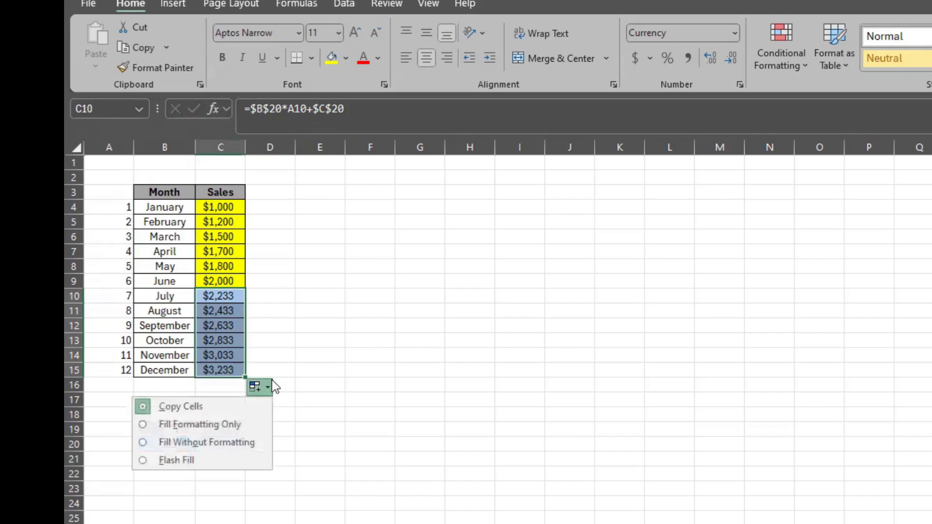
left_click(298, 341)
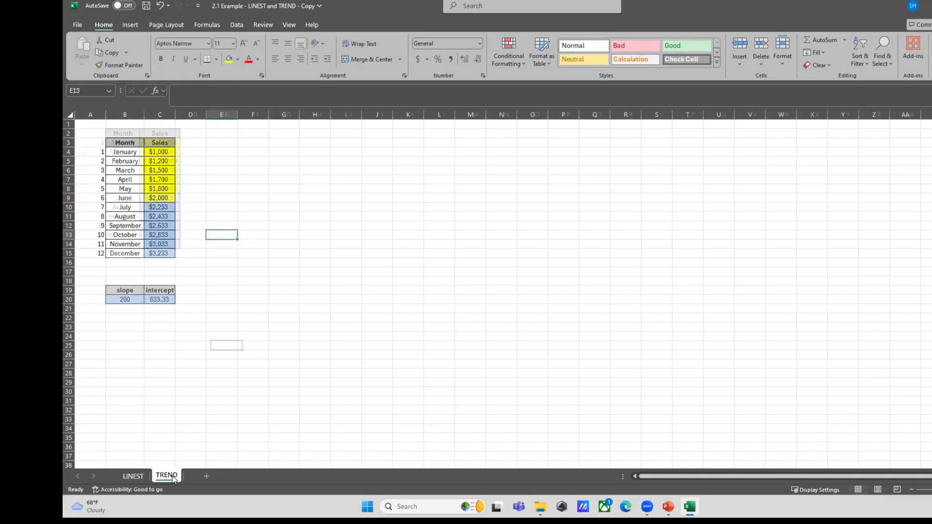
Start a TREND formula in July's sales cell with C3:C8 as known y's, A3:A8 as known x's, and A9 as new x
left_click(152, 200)
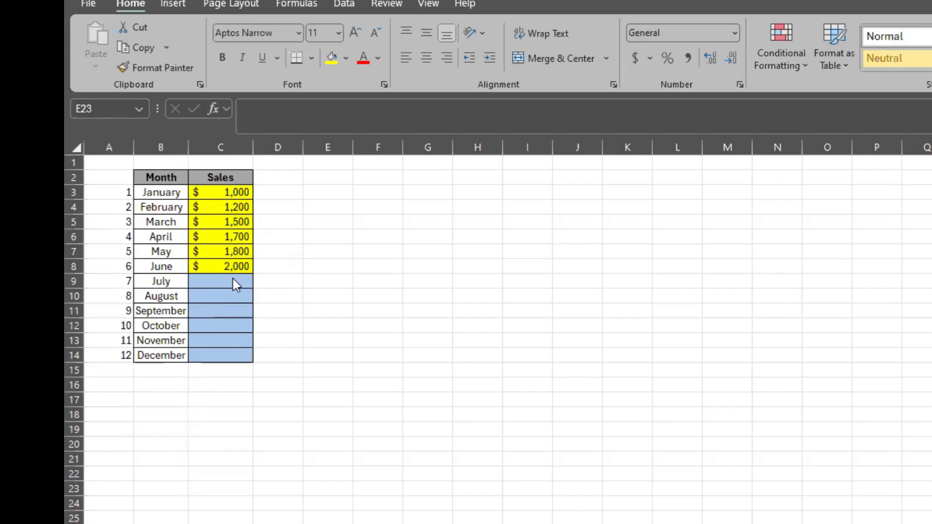
left_click(233, 277)
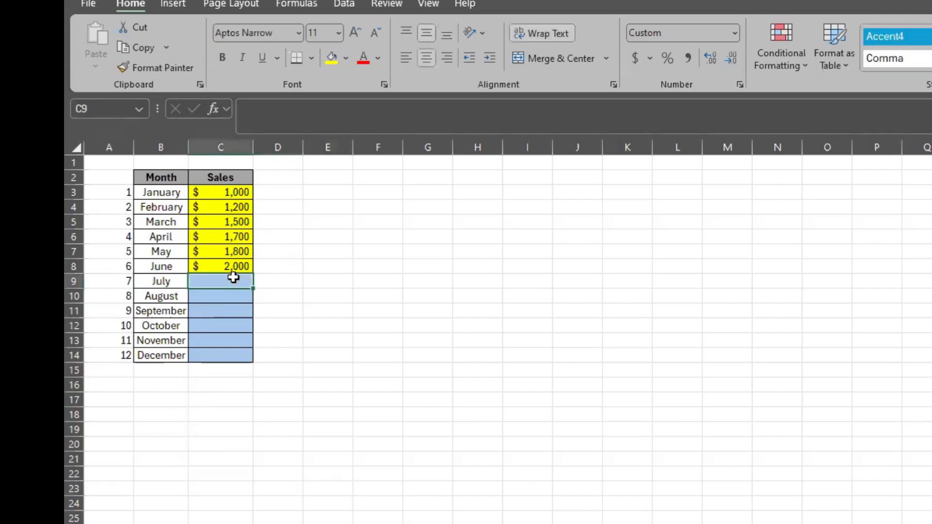
type("=")
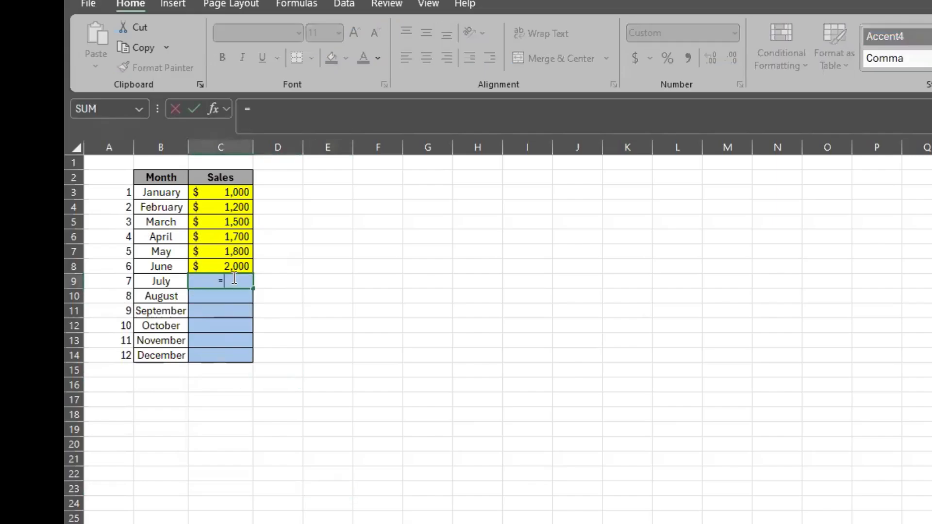
type("trend(")
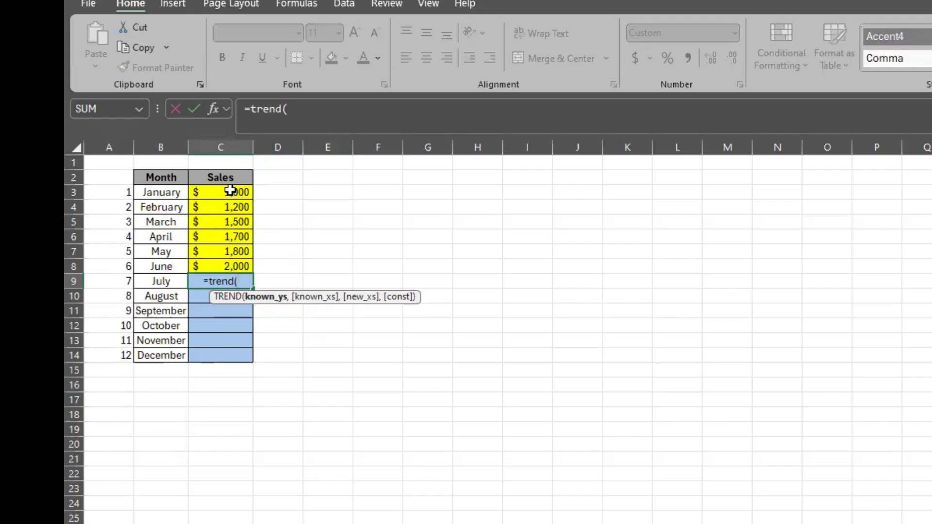
left_click_drag(229, 190, 234, 264)
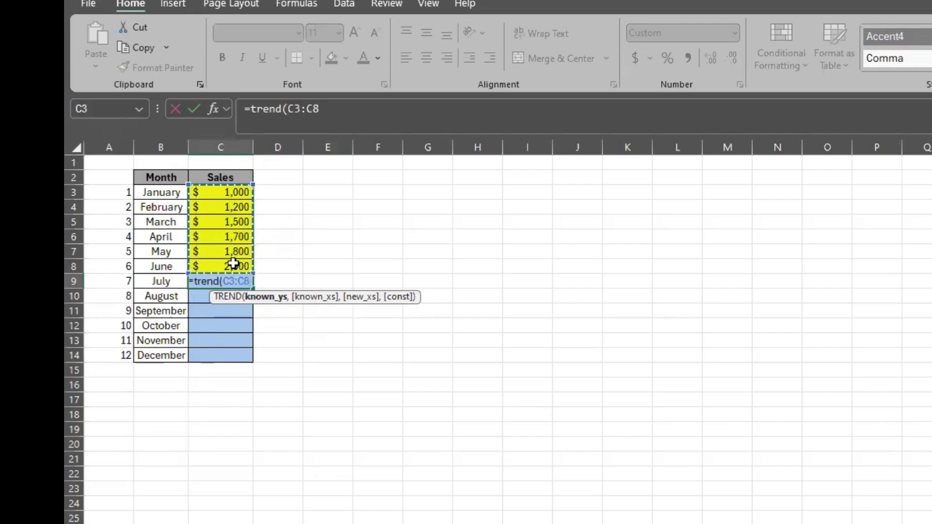
type(",")
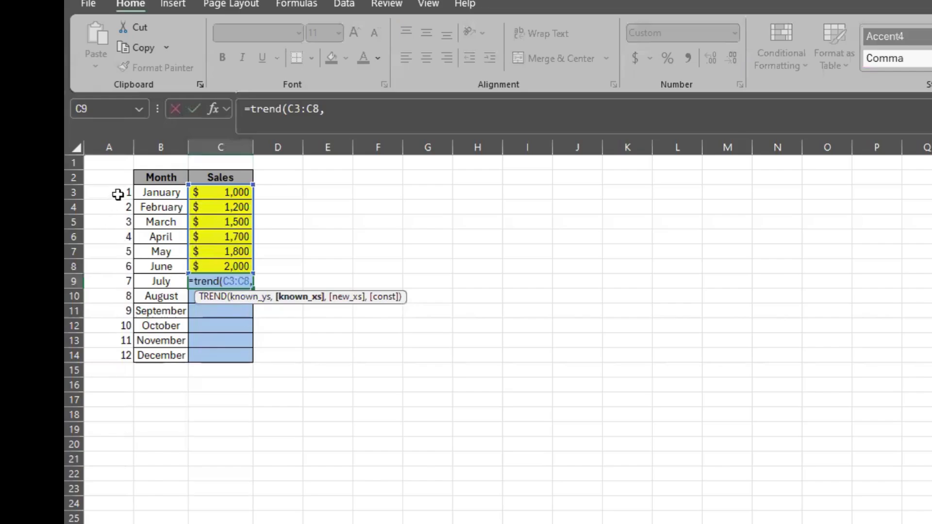
left_click_drag(118, 194, 117, 263)
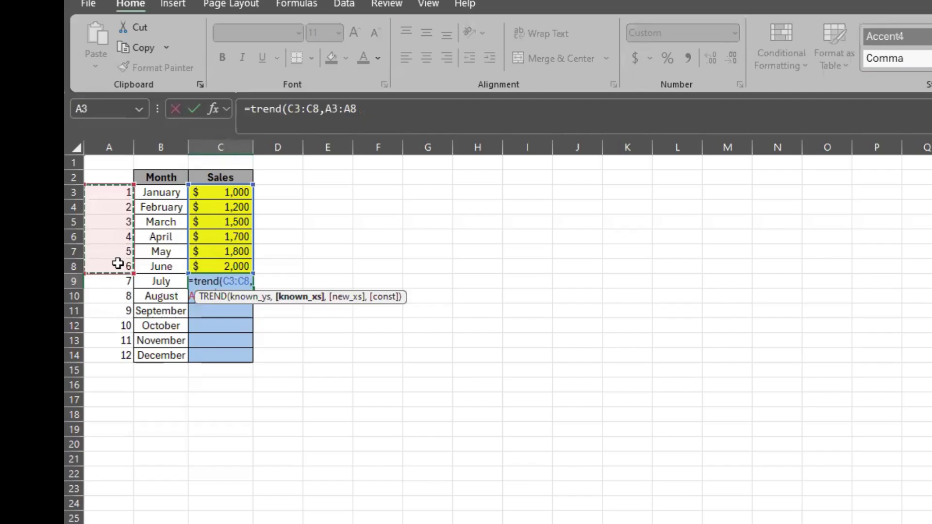
type(",")
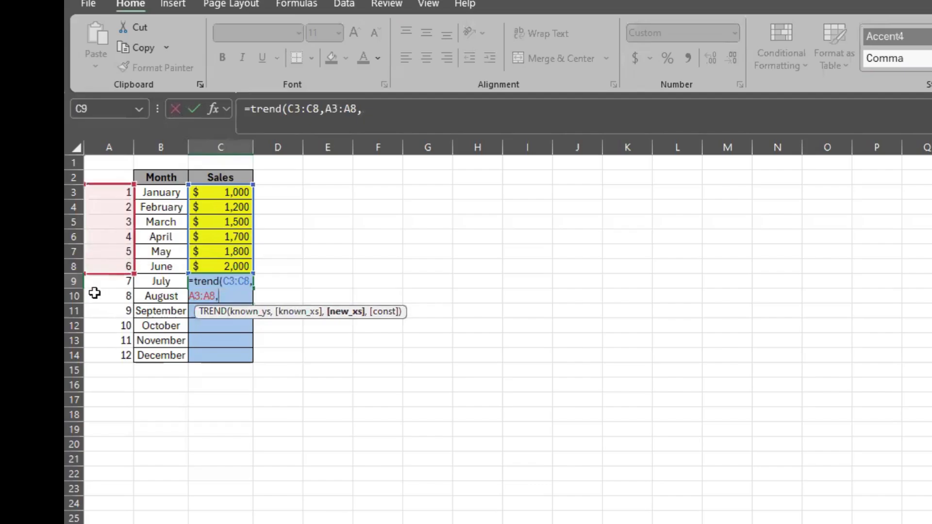
left_click(124, 281)
left_click(423, 111)
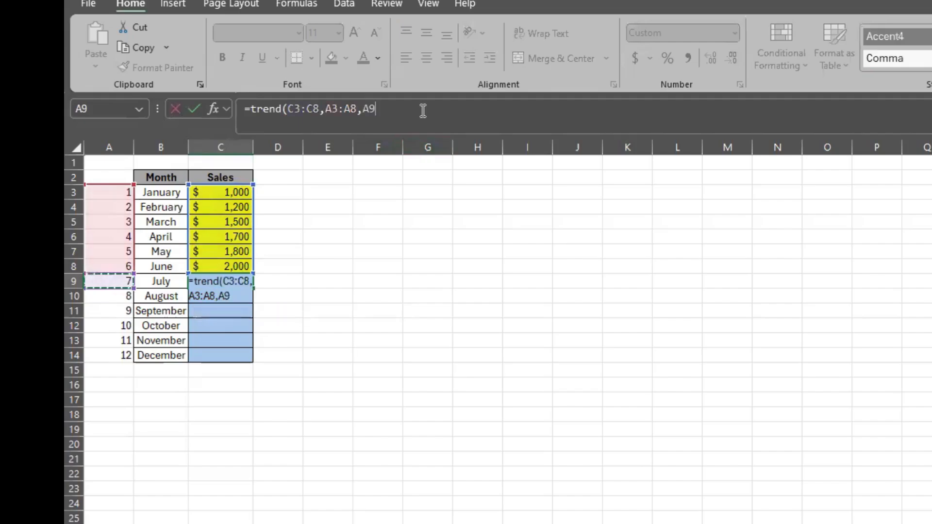
type(")")
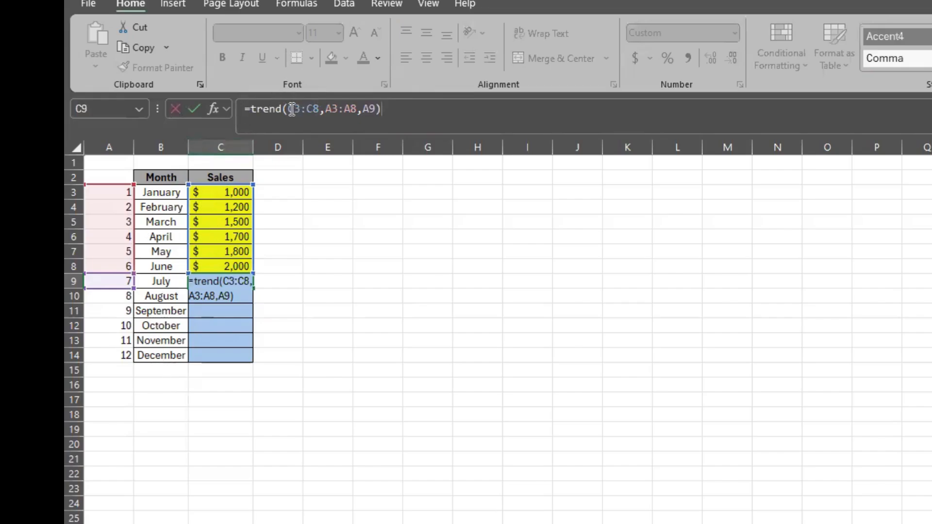
Make the C3:C8 and A3:A8 ranges absolute and enter the formula =TREND($C$3:$C$8,$A$3:$A$8,A9)
left_click_drag(291, 109, 318, 111)
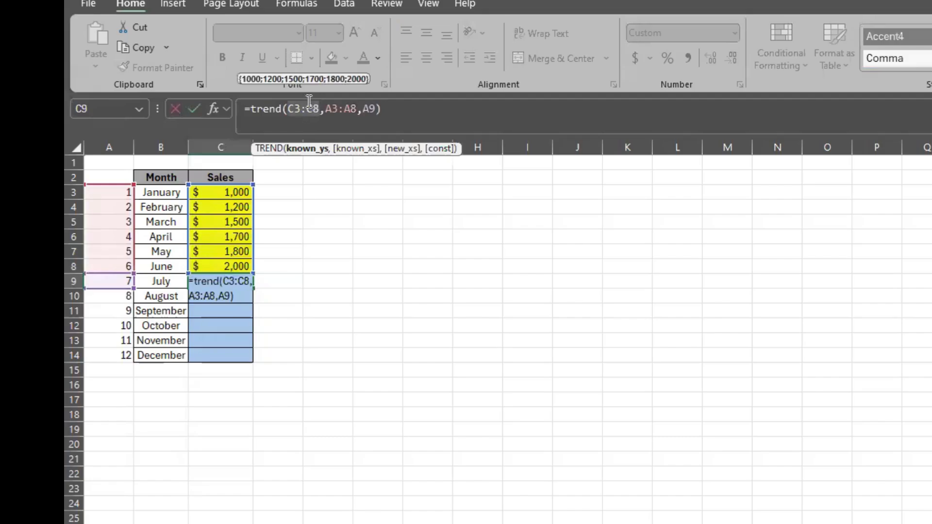
key("F4")
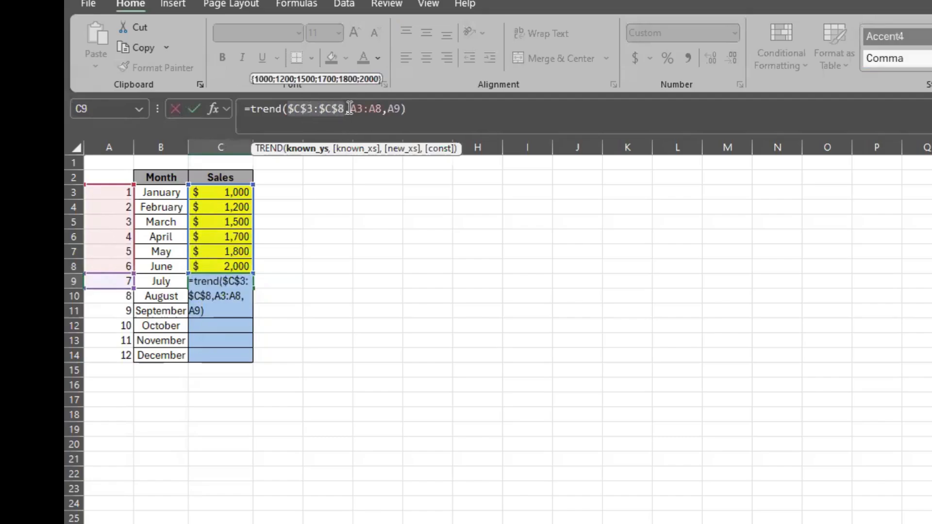
left_click_drag(349, 108, 384, 108)
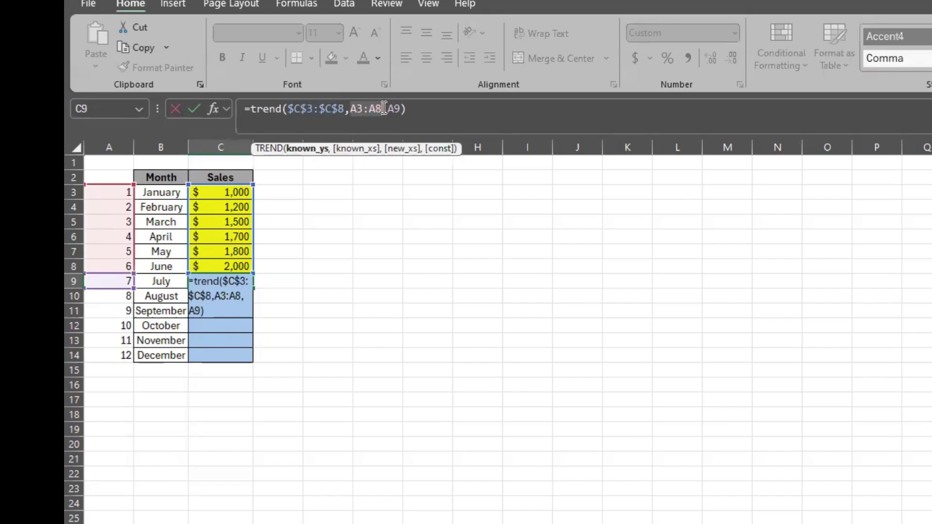
key("F4")
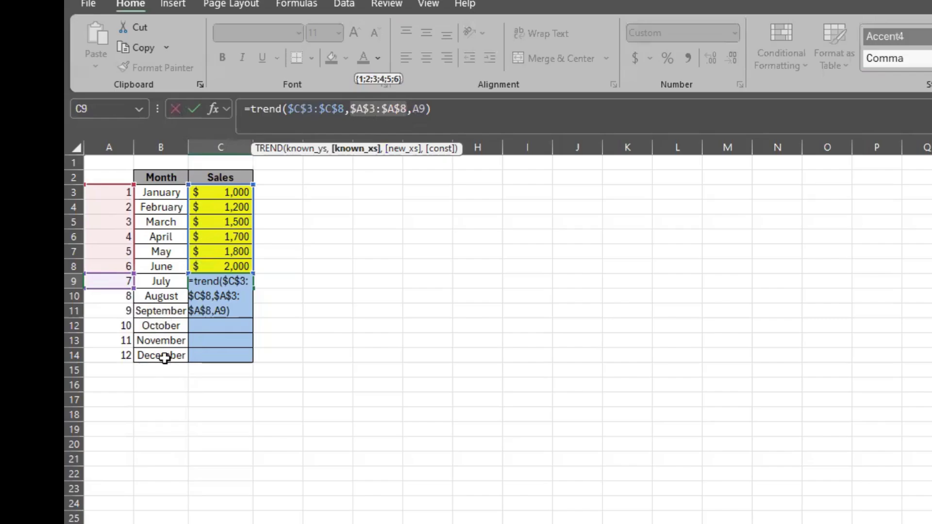
key("Return")
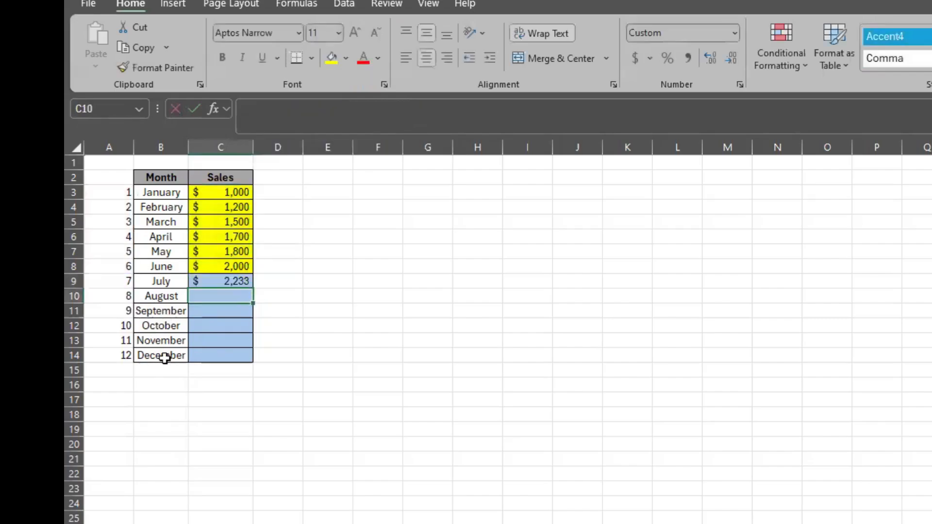
Fill July's TREND formula down through December and inspect the copied formula in September's sales cell
left_click(216, 283)
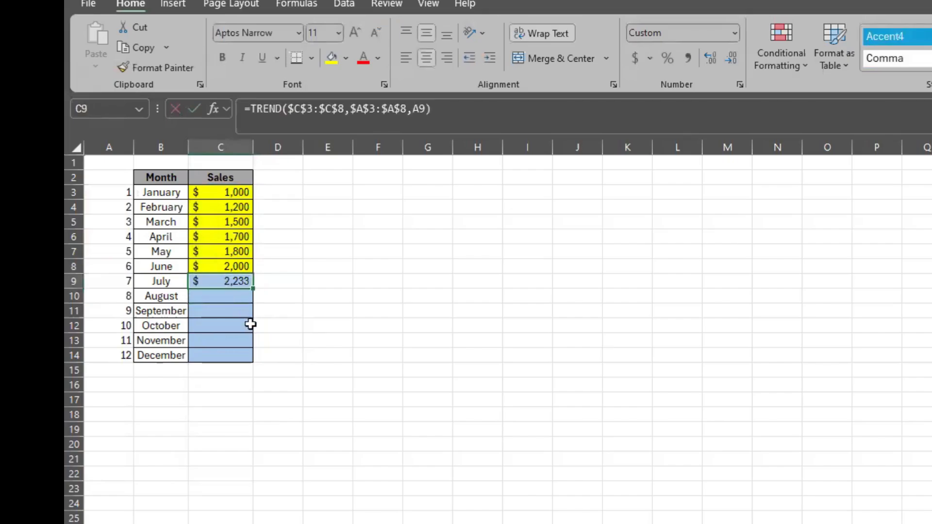
double_click(255, 290)
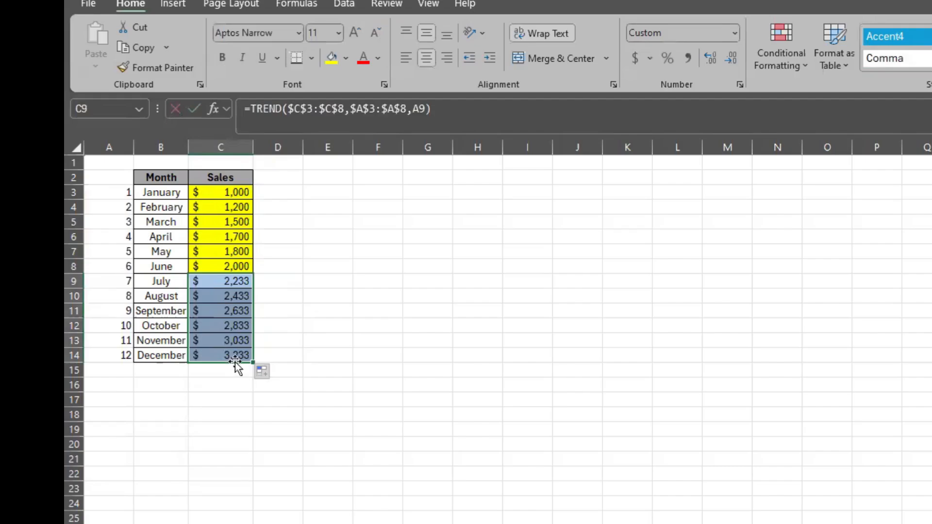
left_click(230, 311)
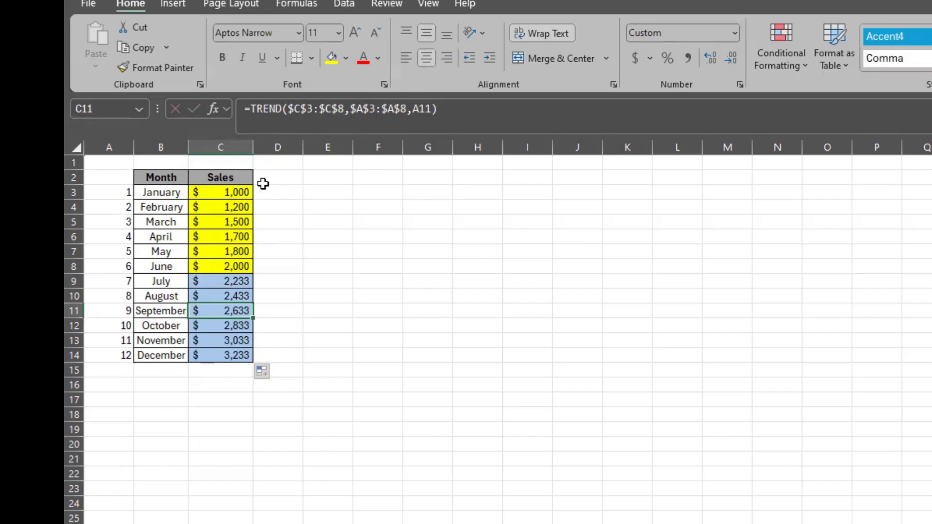
left_click(322, 109)
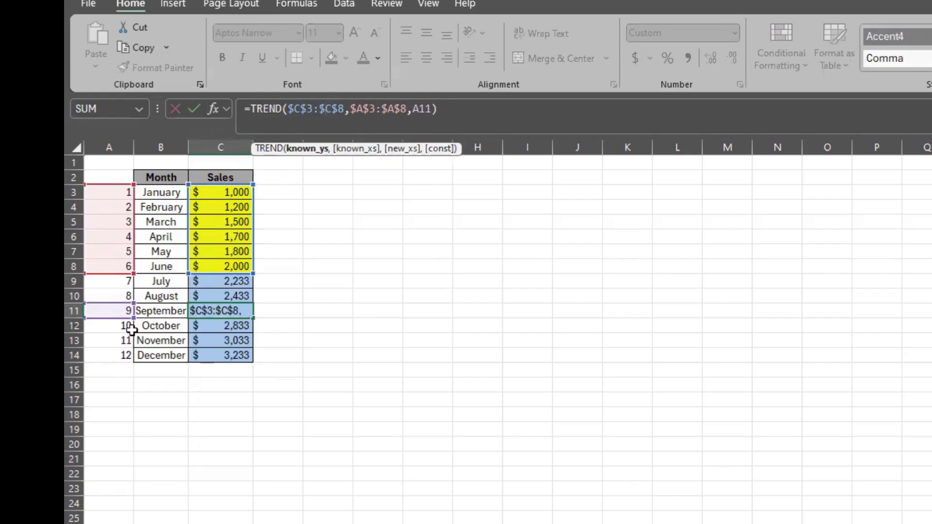
key("ctrl+Return")
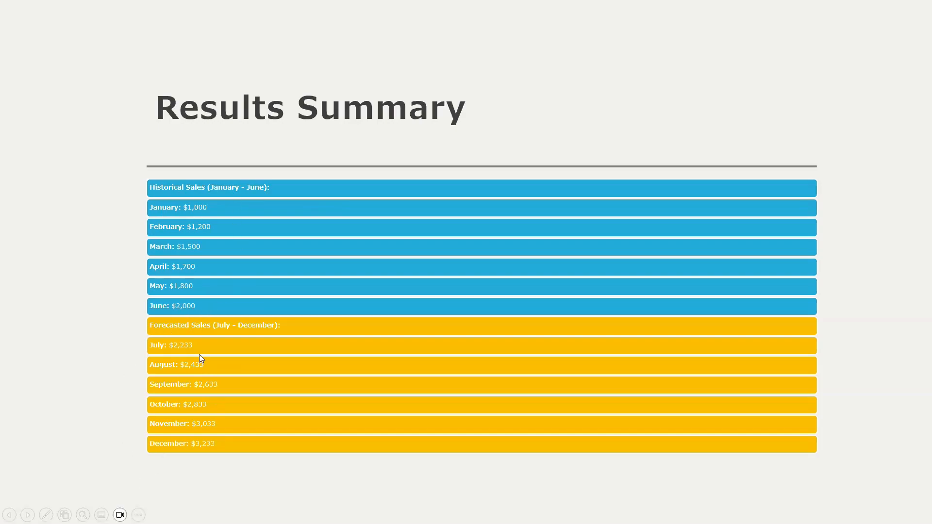
left_click(213, 398)
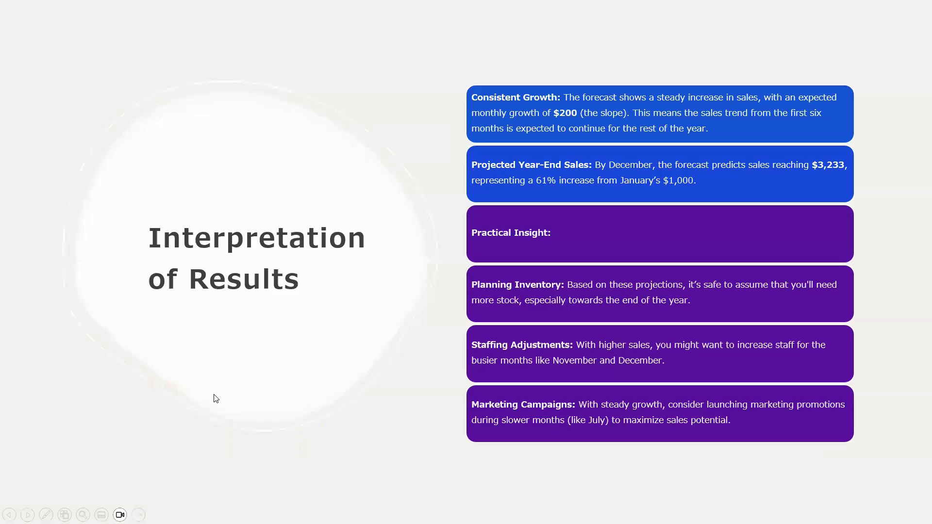
key("ctrl")
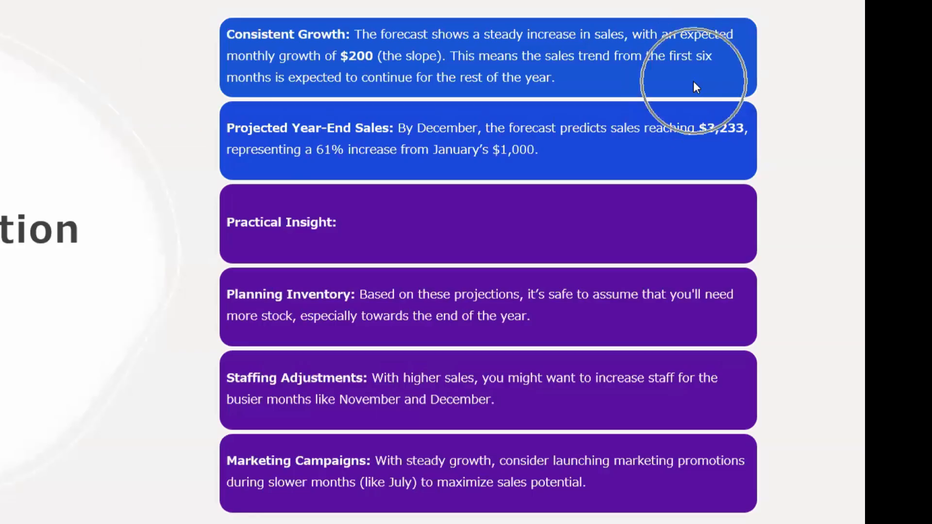